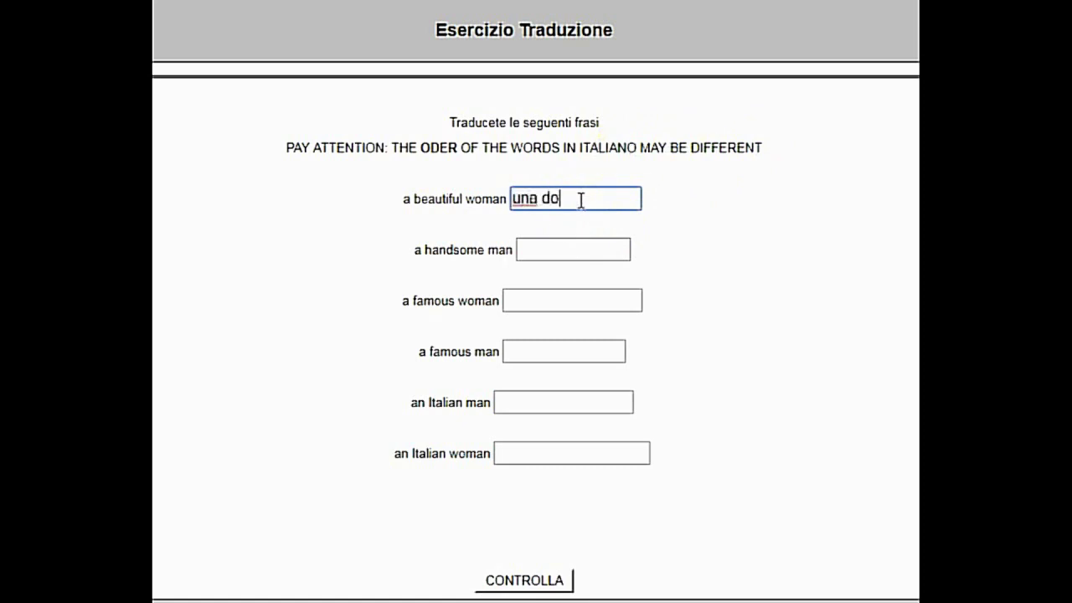
Finish 'una donna bella' for 'a beautiful woman', check it for a 16% score, and dismiss the message.
text(a bell)
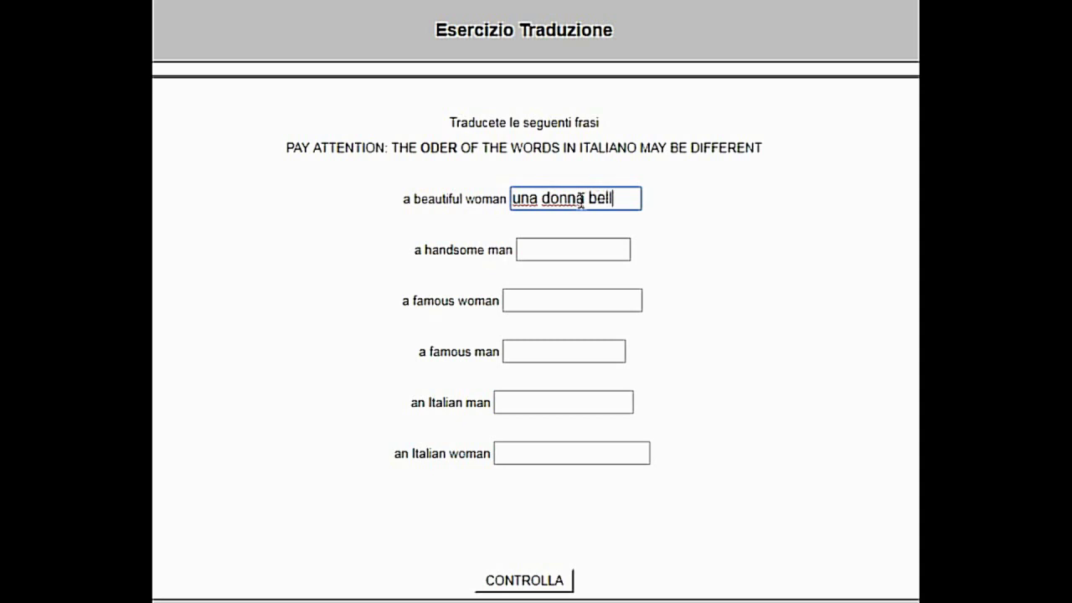
text(a)
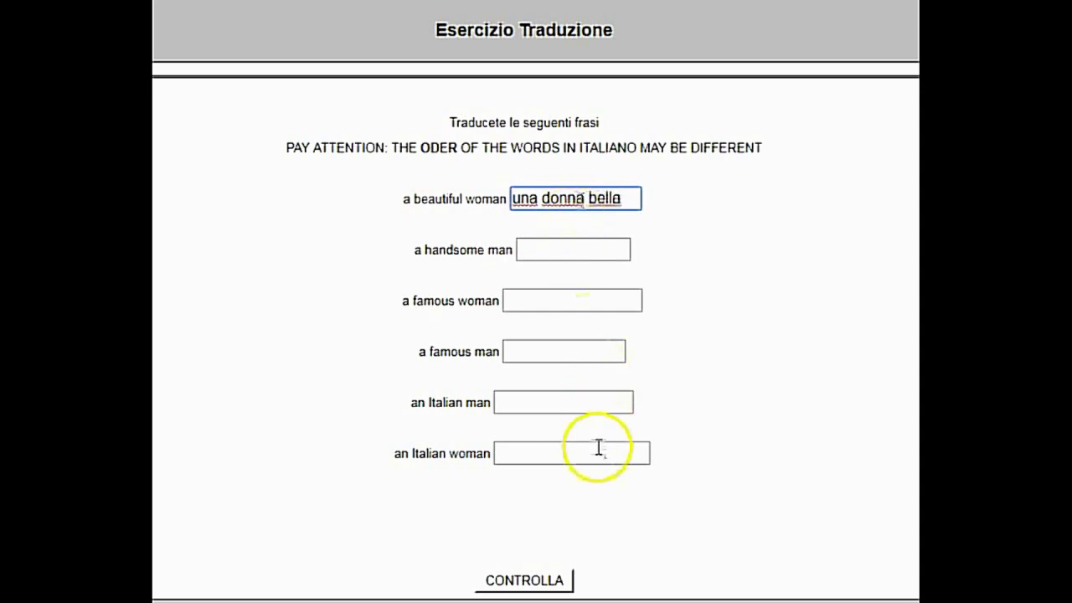
click(546, 584)
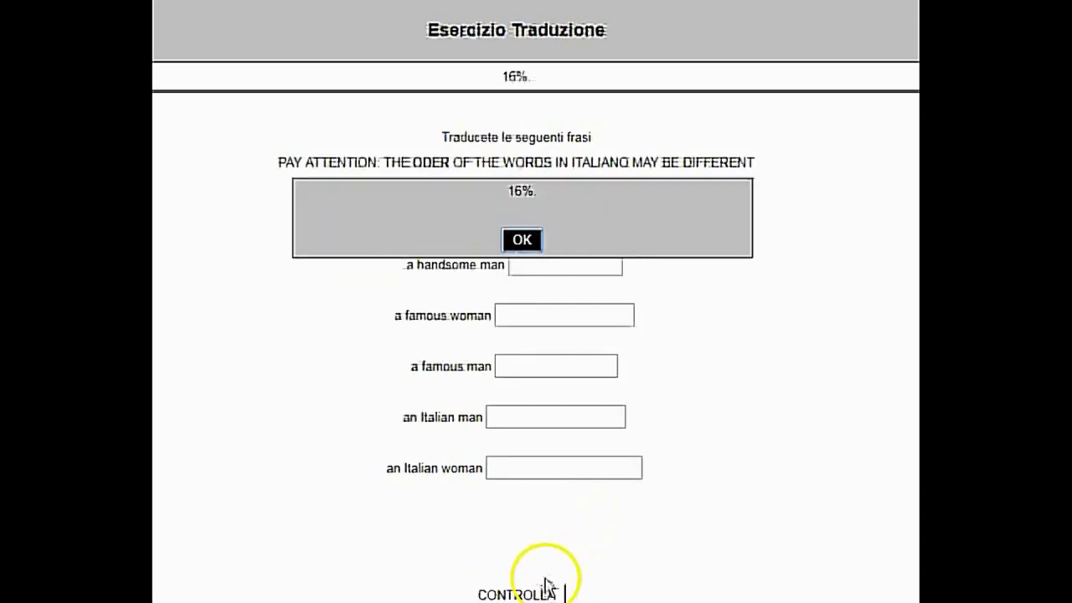
click(523, 243)
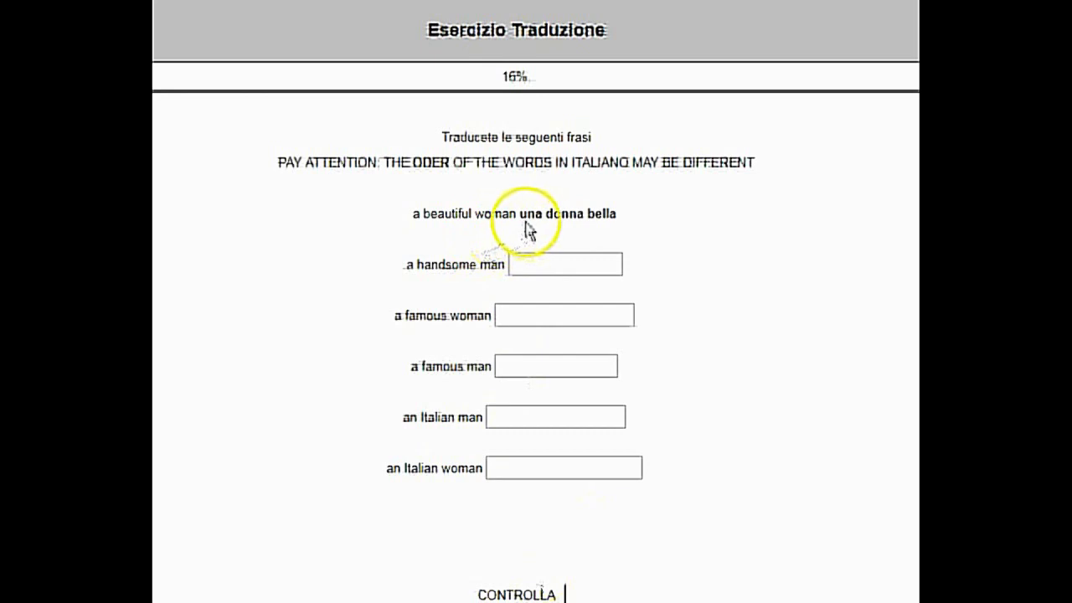
Enter 'una uomo bello' for 'a handsome man' and check it, still at 16%.
click(571, 264)
text(una)
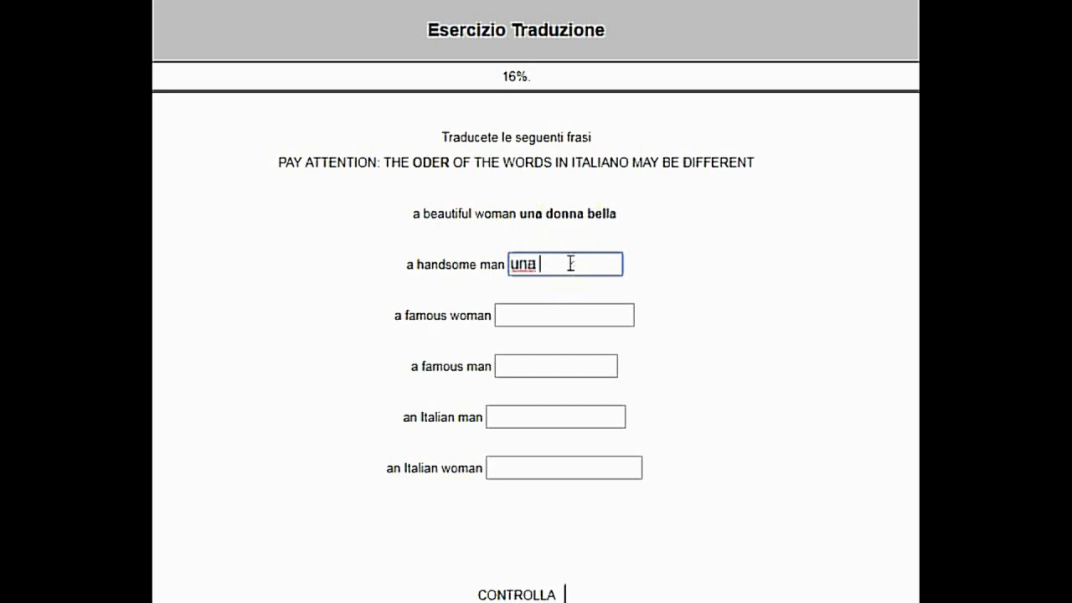
text( uomo bell)
key(BackSpace)
text(o)
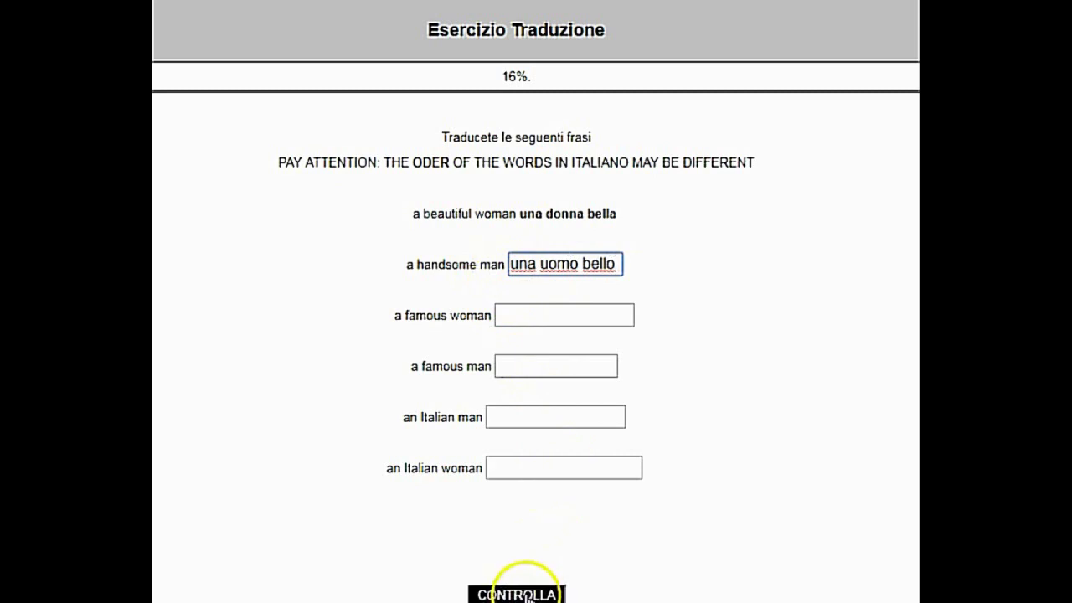
click(526, 596)
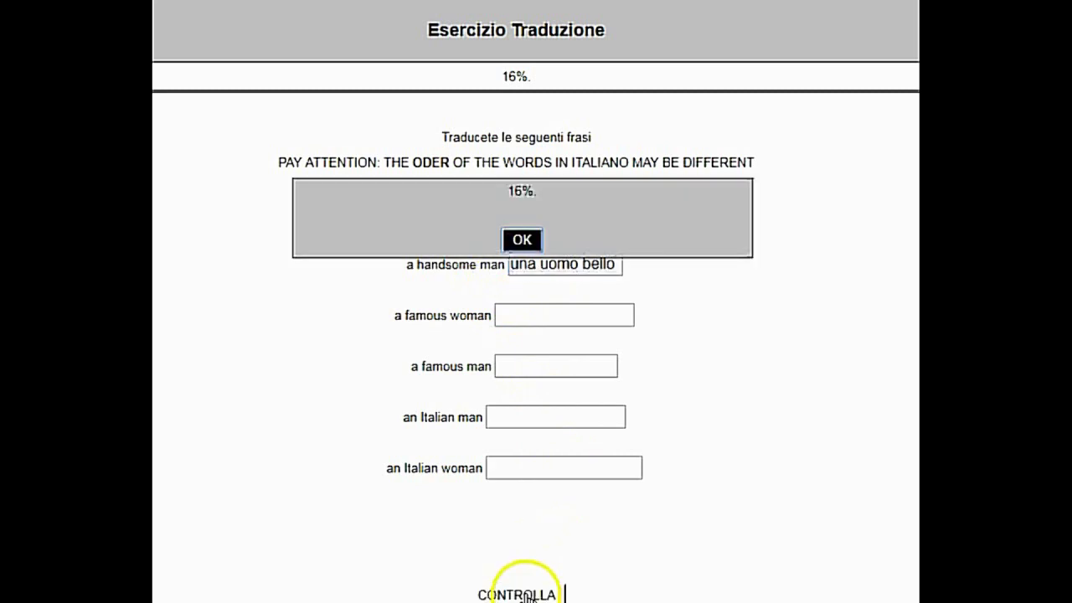
click(522, 240)
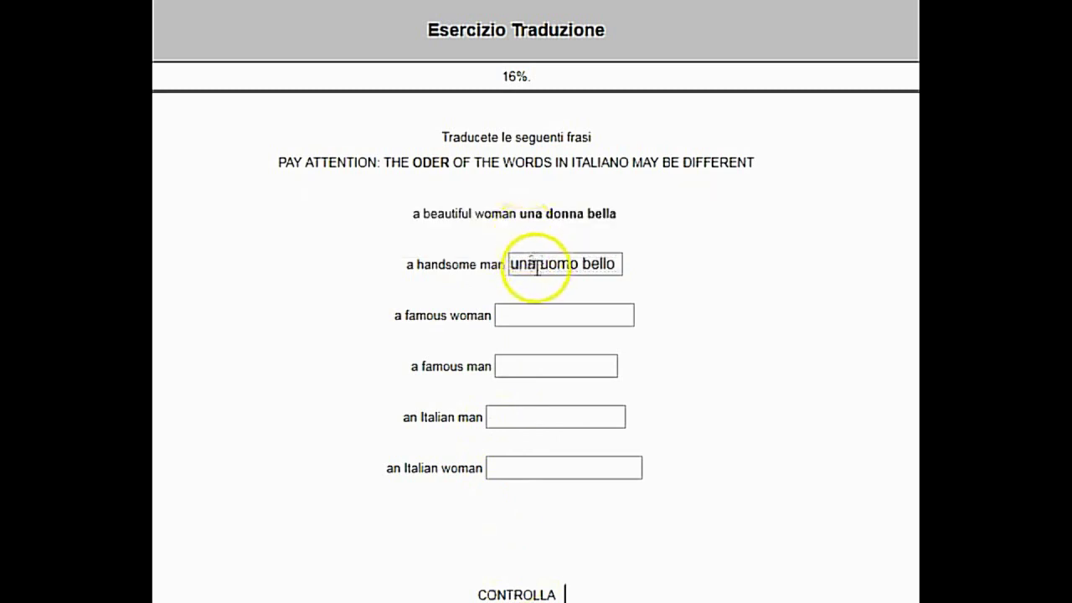
Correct the answer to 'un uomo bello' and recheck, raising the score to 30%.
click(537, 265)
key(BackSpace)
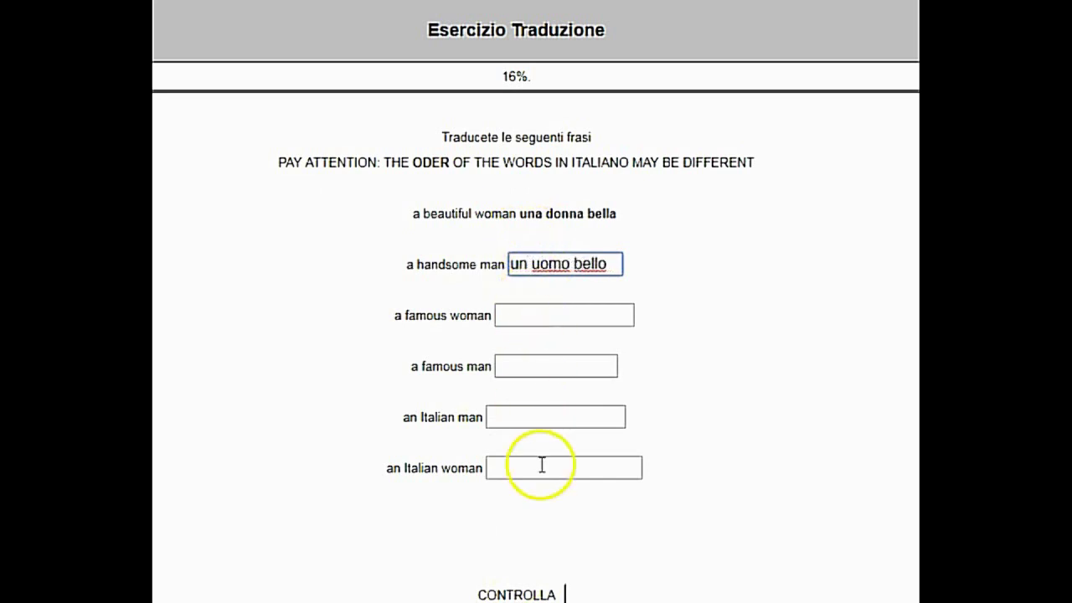
click(536, 594)
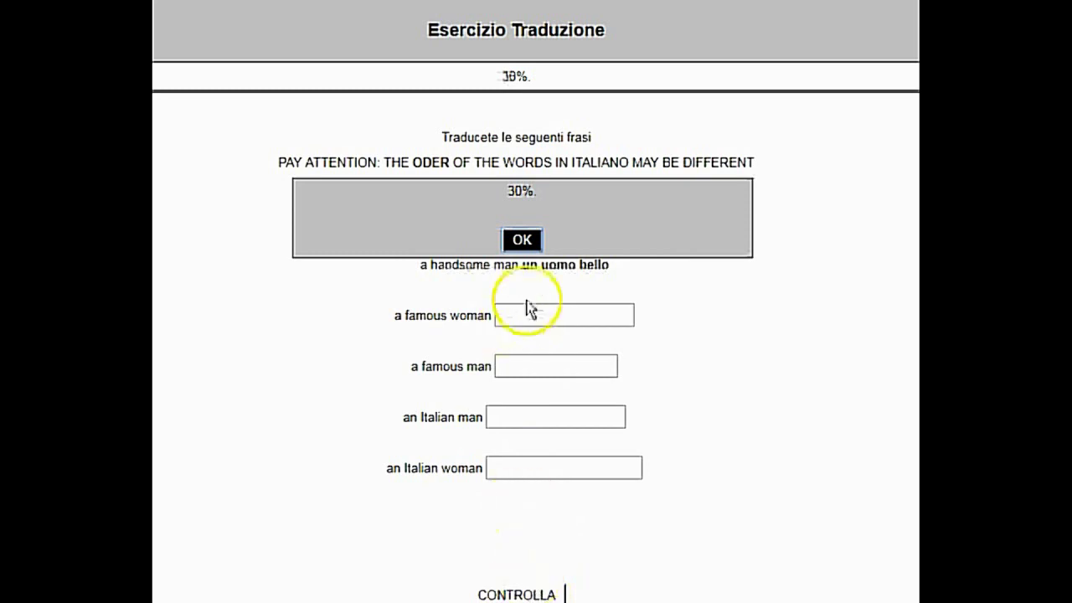
Enter 'una donna famoso' for 'a famous woman' and check it, still at 30%.
click(528, 242)
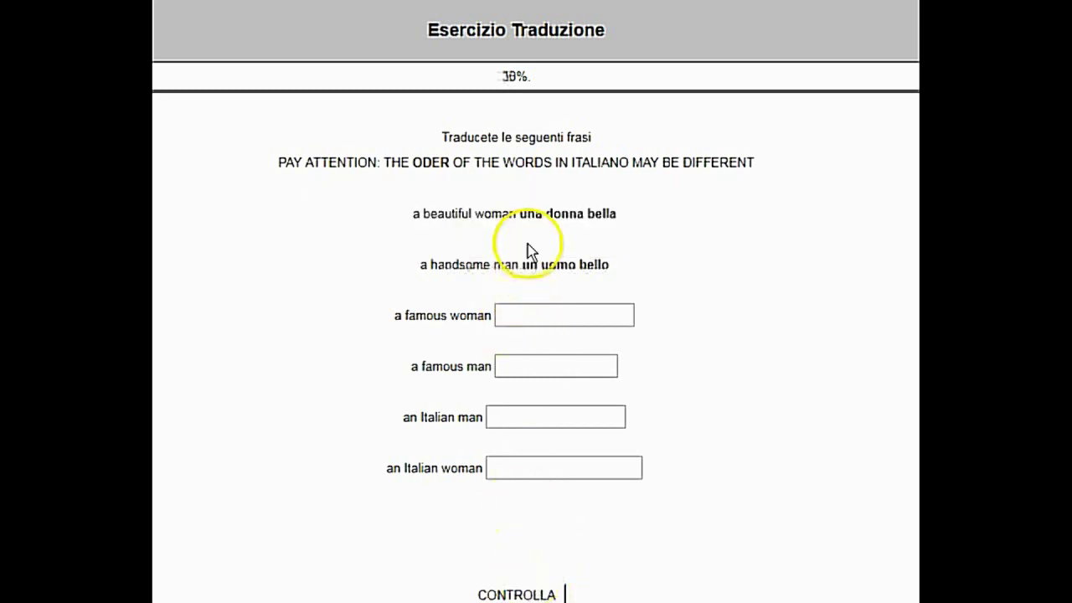
click(544, 308)
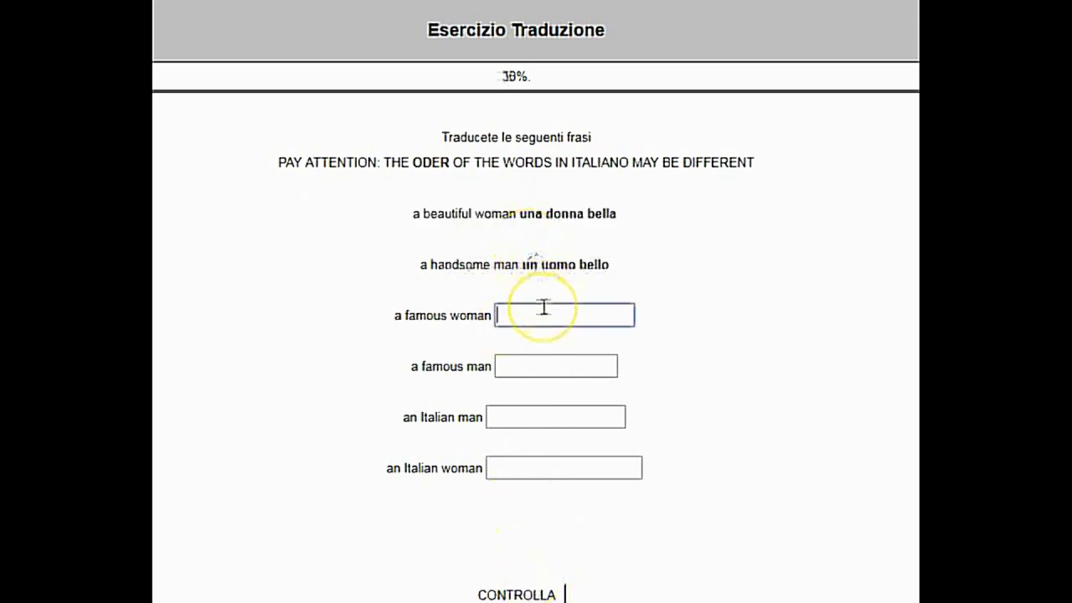
text(una donn)
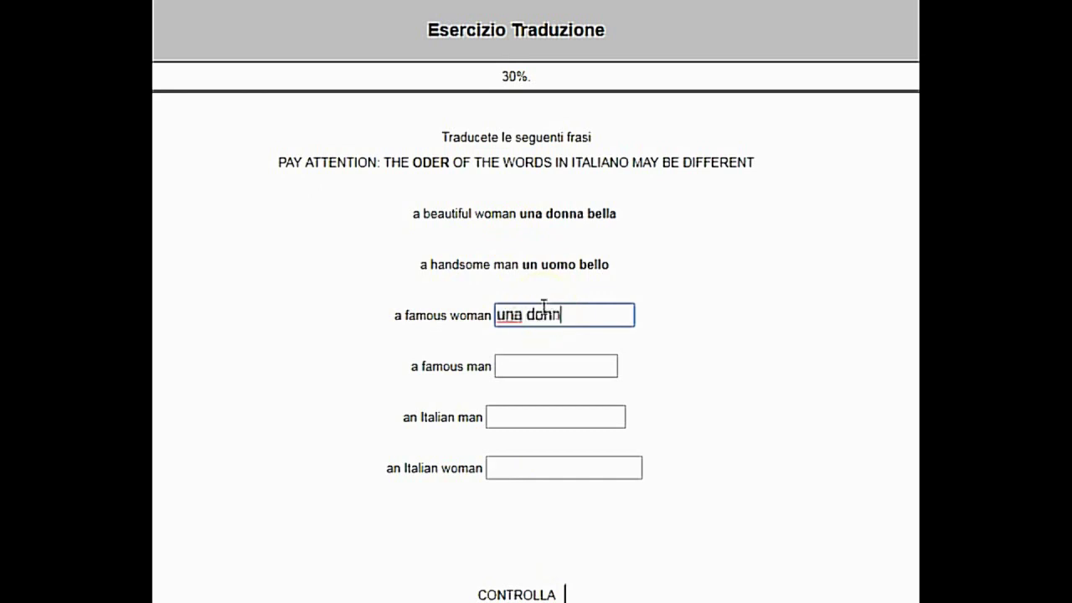
text(a famoso)
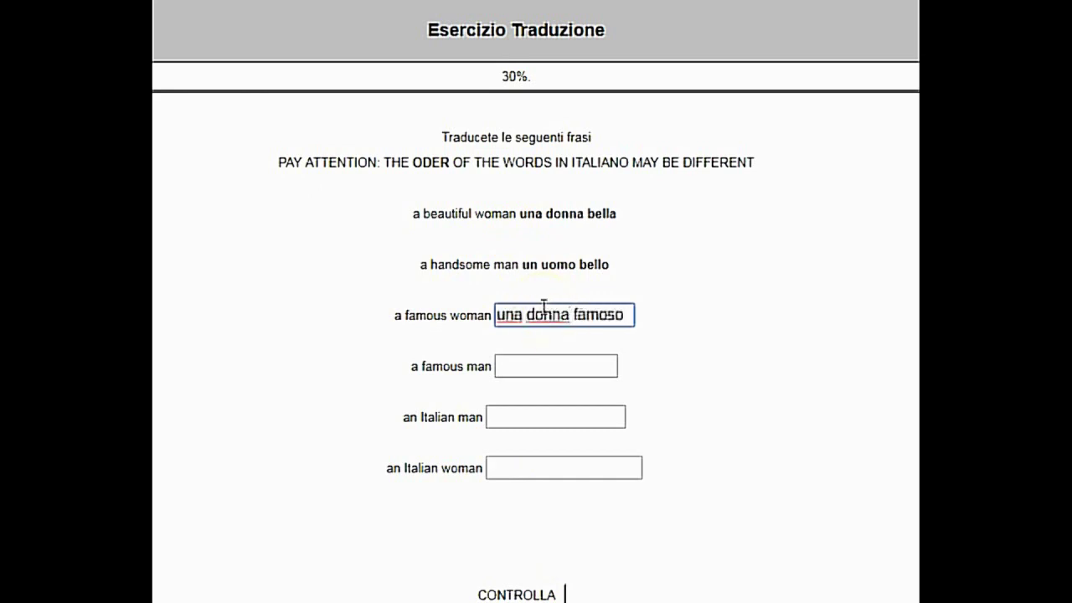
click(529, 589)
click(524, 241)
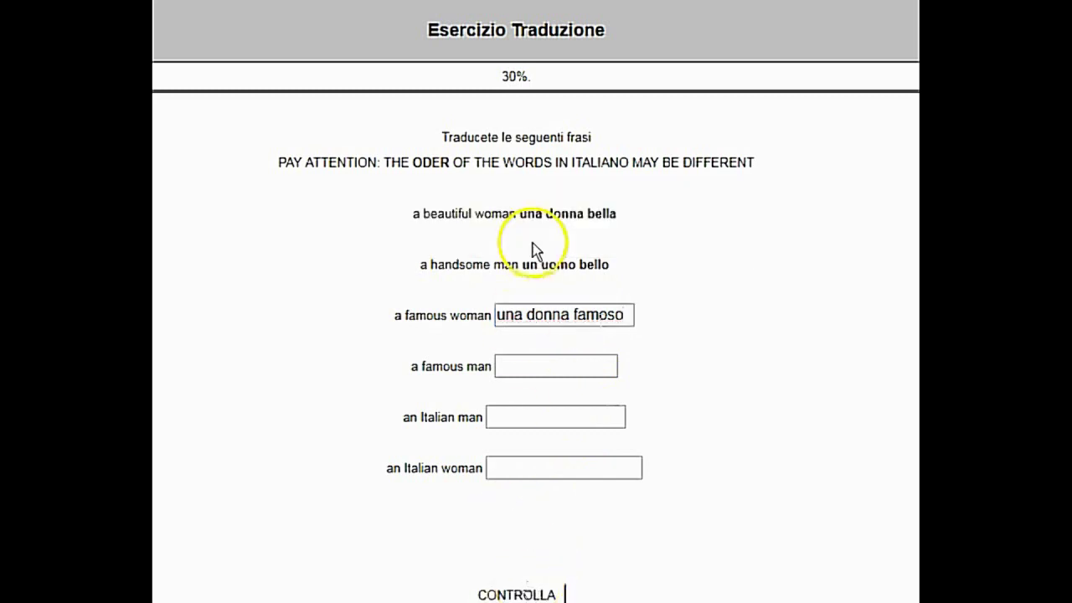
Correct it to 'una donna famosa' for 43%, then type 'un uomo famoso' for 'a famous man'.
click(625, 315)
key(BackSpace)
text(a)
click(536, 592)
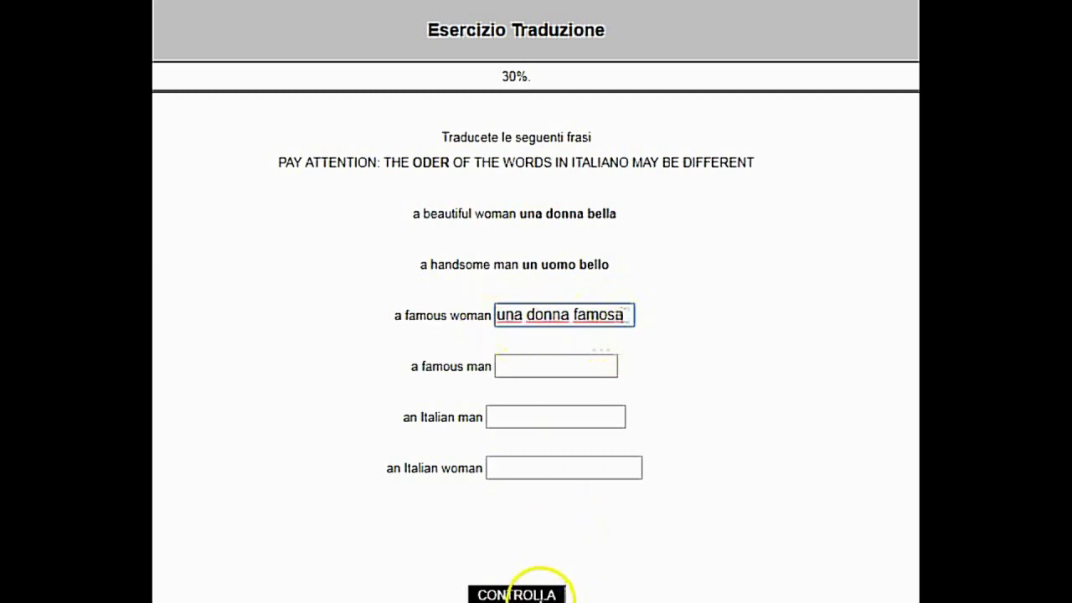
click(532, 367)
text(unu)
text(uomo famoso)
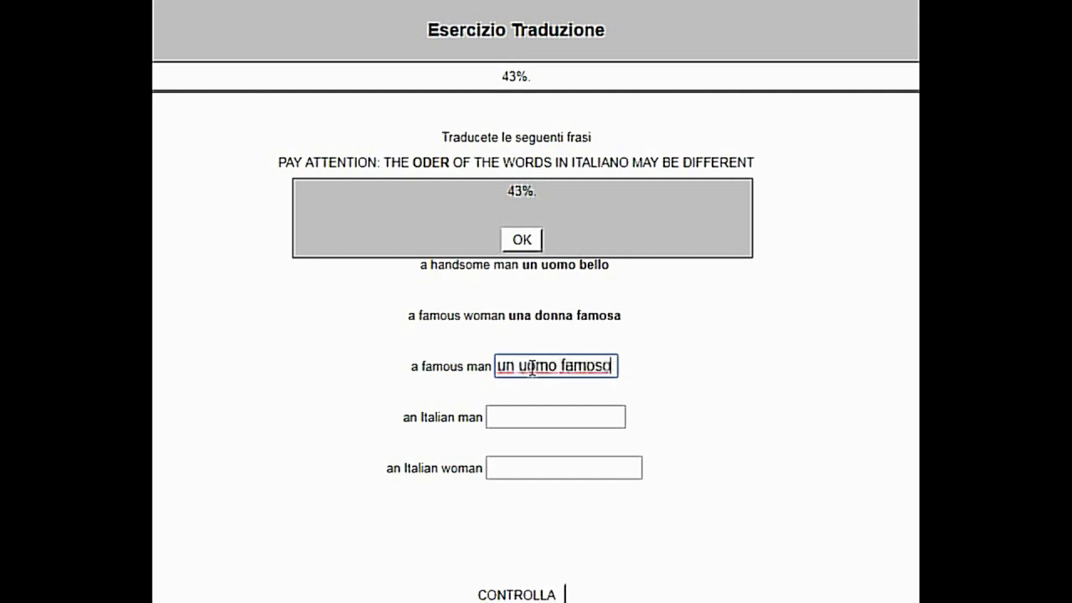
Check 'un uomo famoso', then get 'un uomo italiano' accepted for 'an Italian man' at 63%.
click(525, 595)
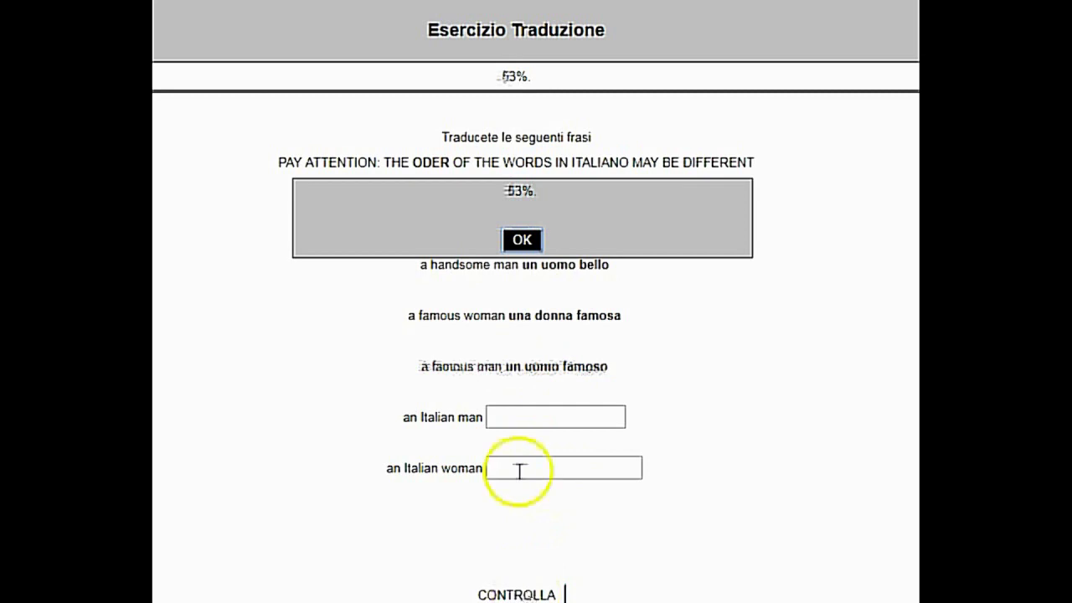
click(536, 416)
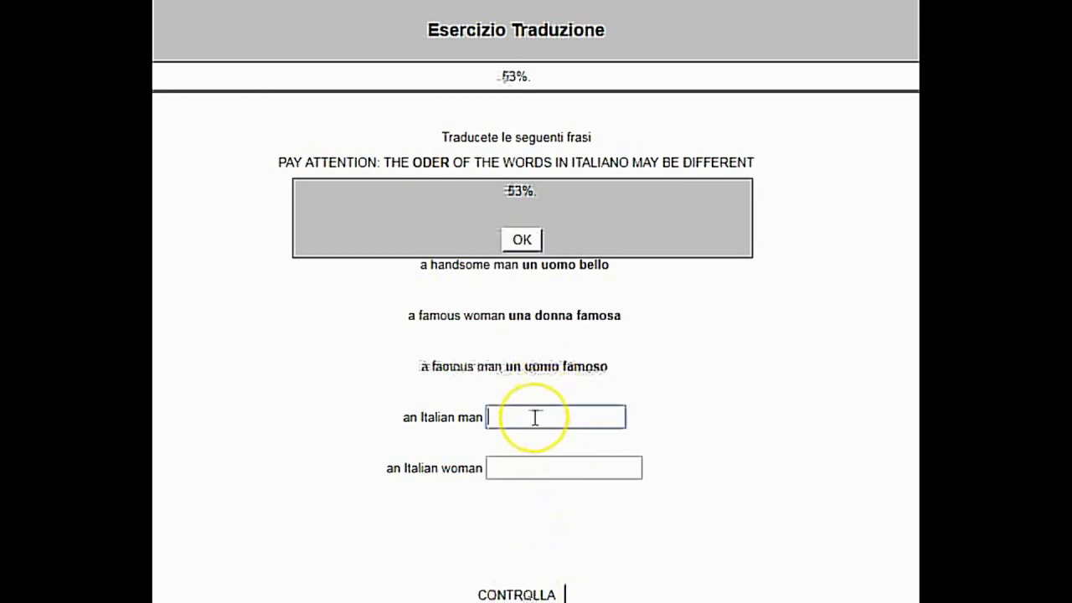
text(un uo)
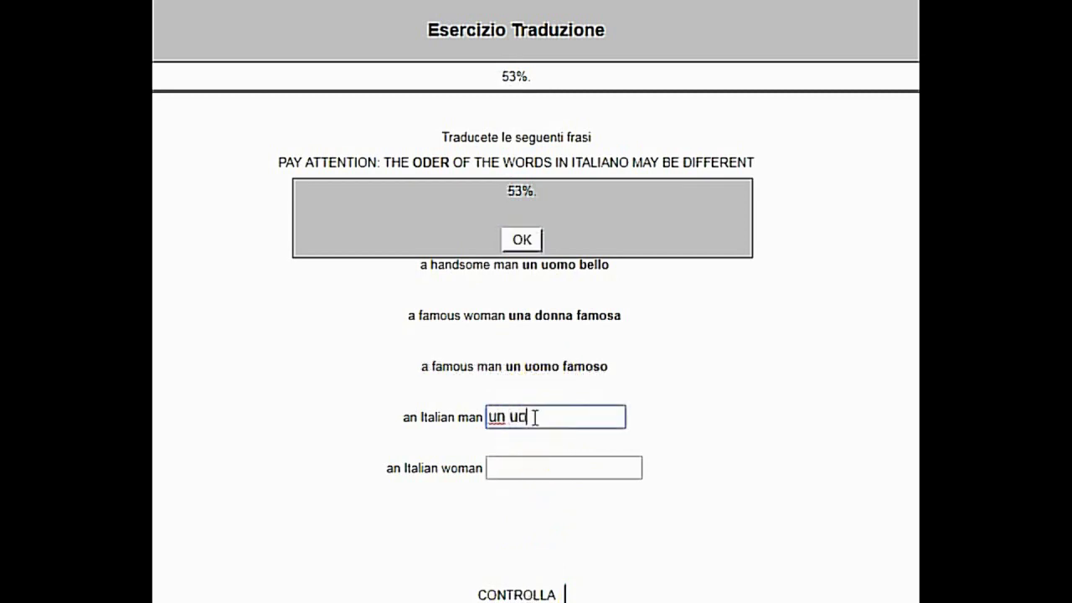
text(mo italian)
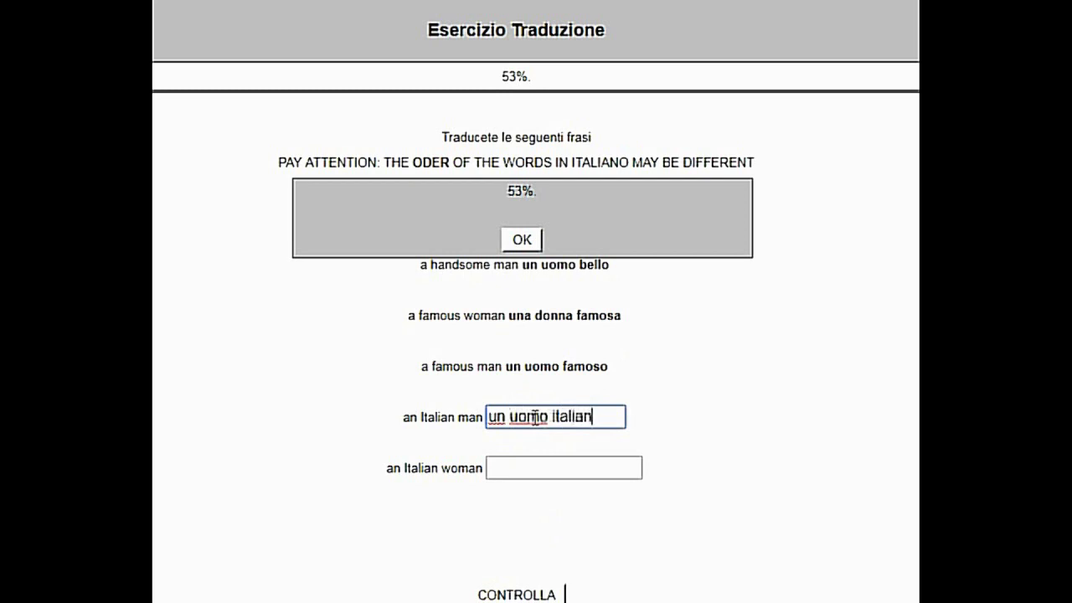
click(544, 594)
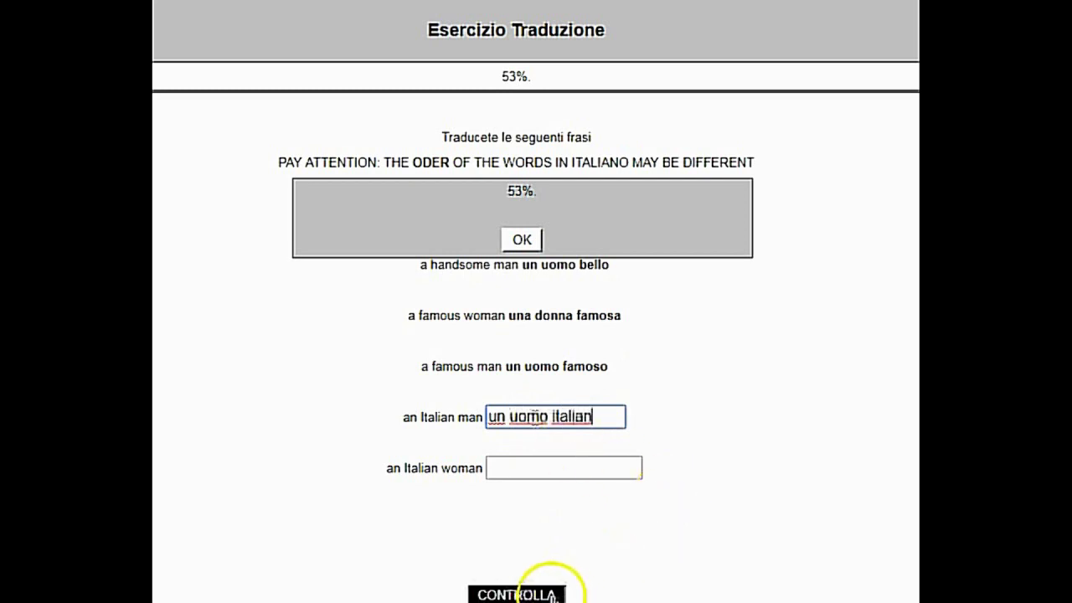
click(601, 417)
text(o)
click(533, 591)
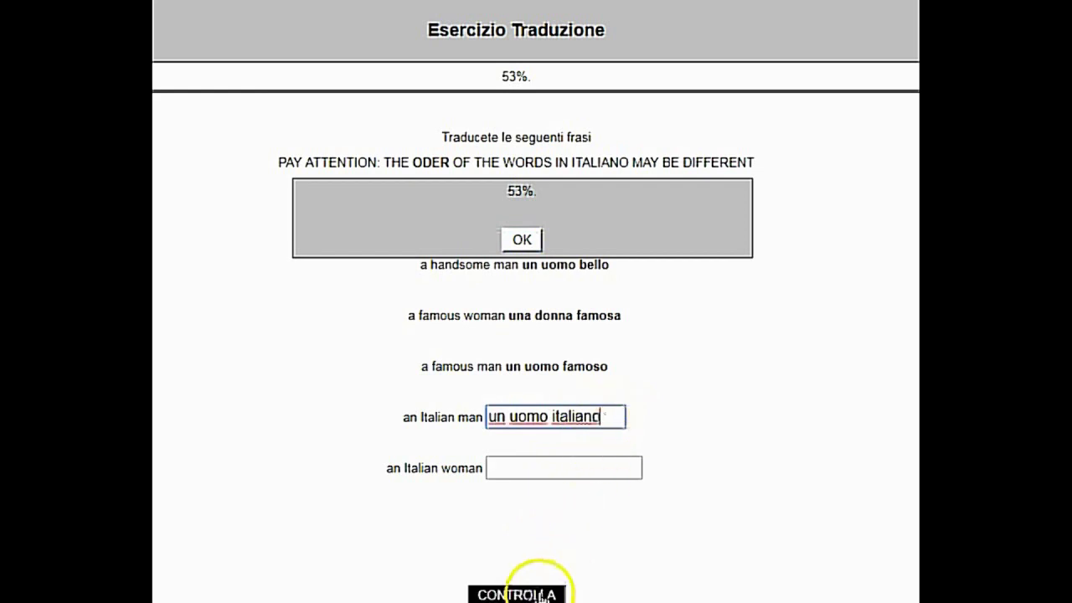
Type 'una donna italiano' for 'an Italian woman' and check it.
click(531, 479)
text(una)
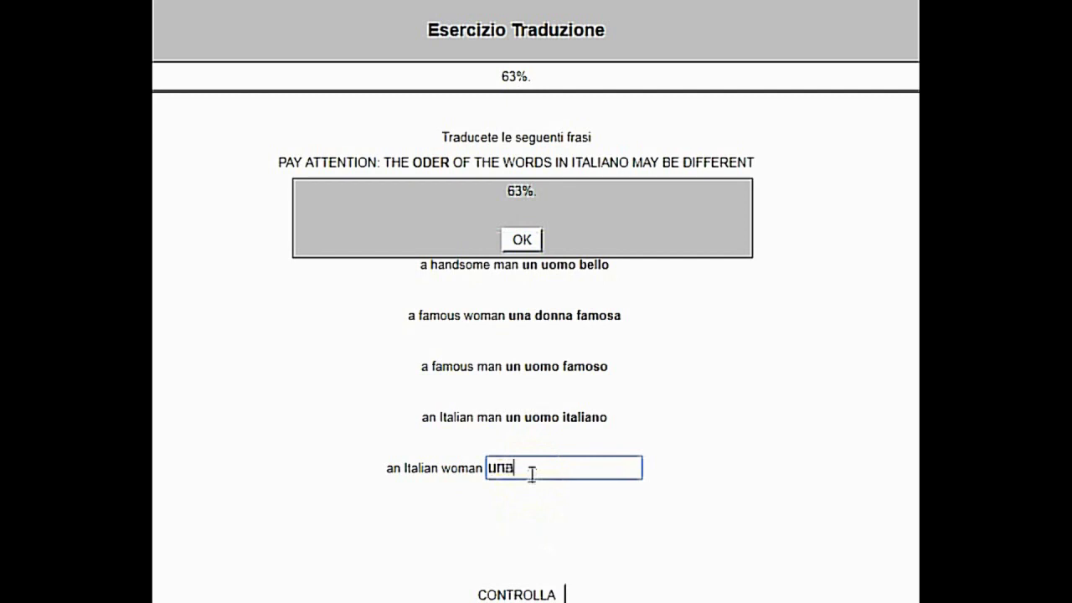
text( donna italian)
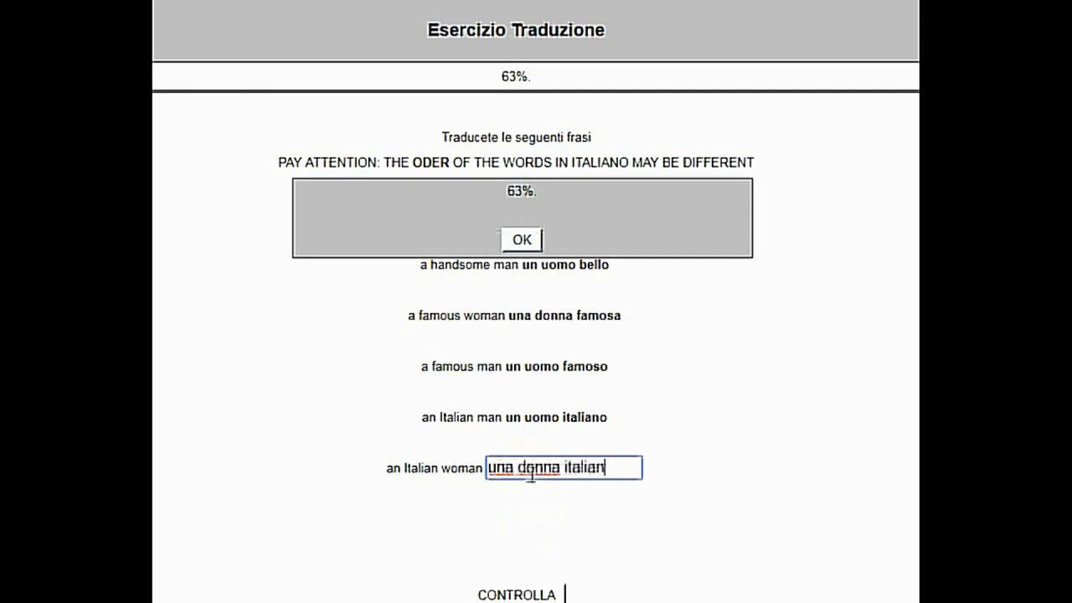
text(o)
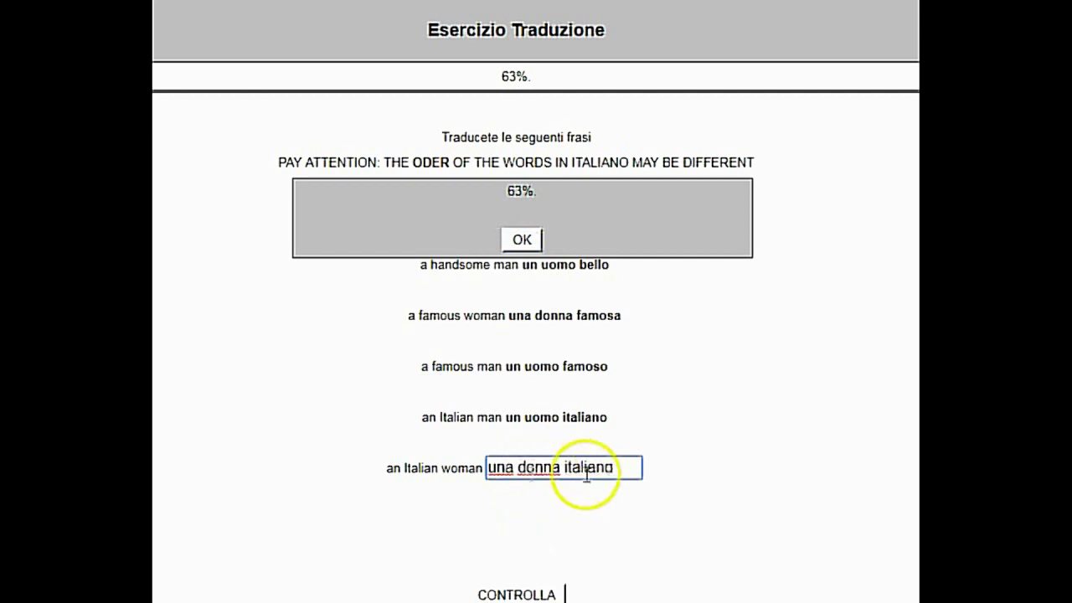
click(516, 593)
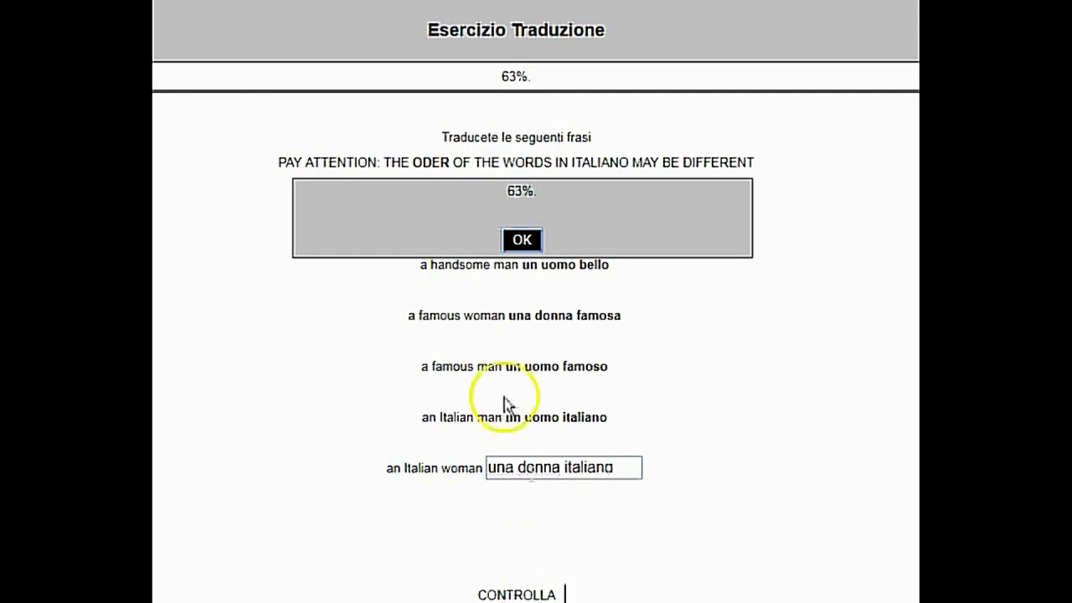
Correct the last answer to 'una donna italiana', check it at 71%, then reset the exercise.
click(615, 470)
key(BackSpace)
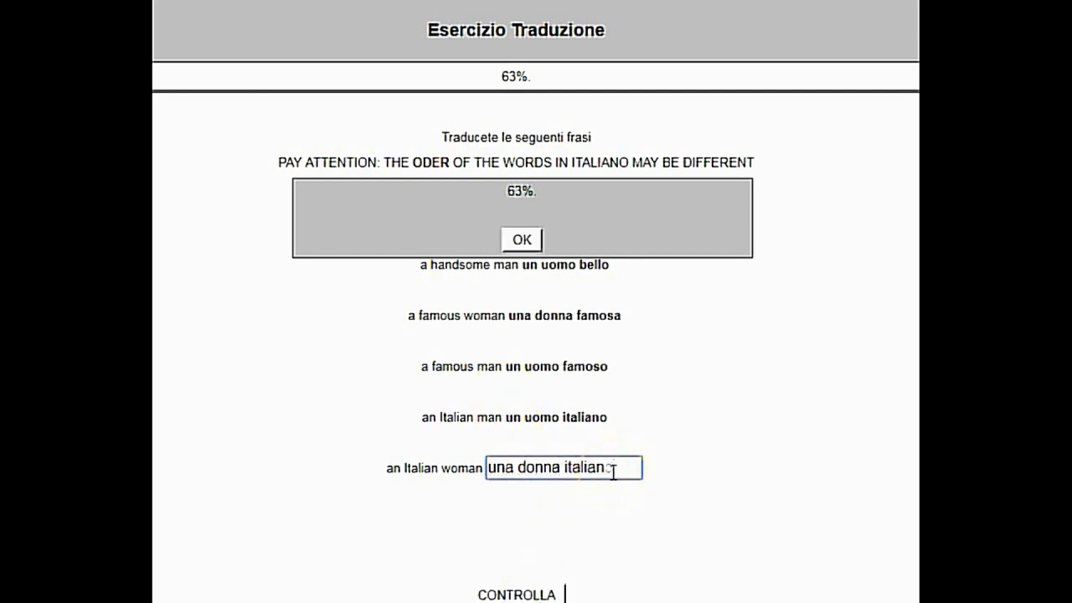
click(537, 591)
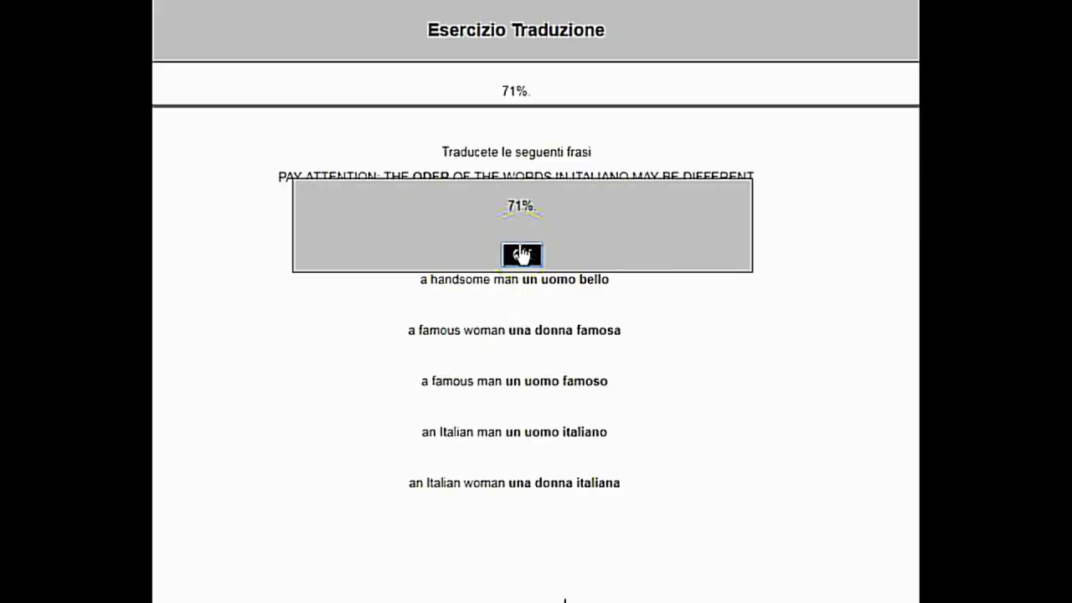
click(525, 265)
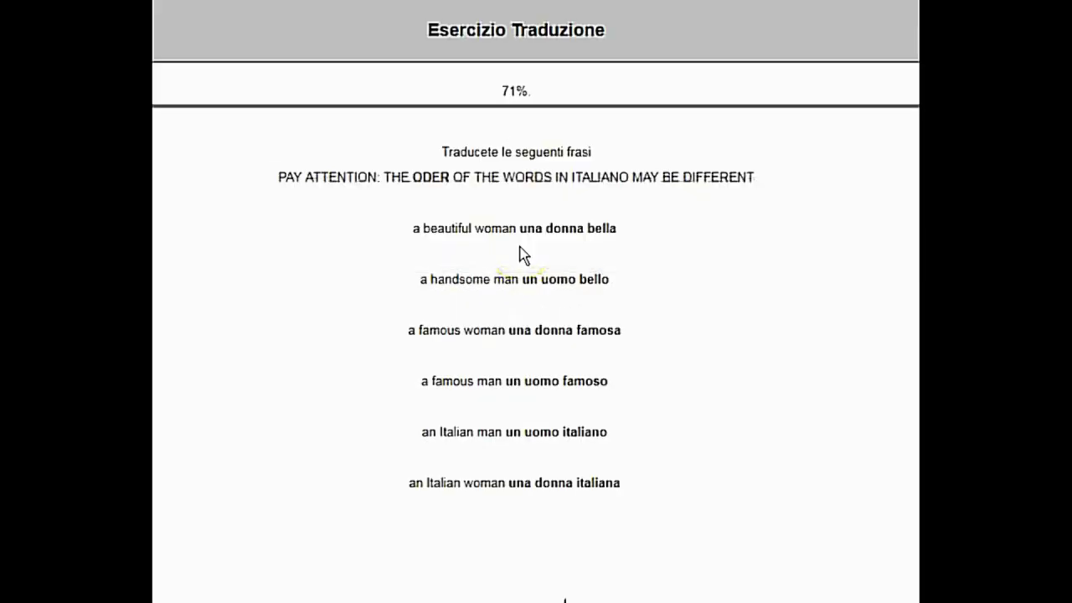
click(411, 85)
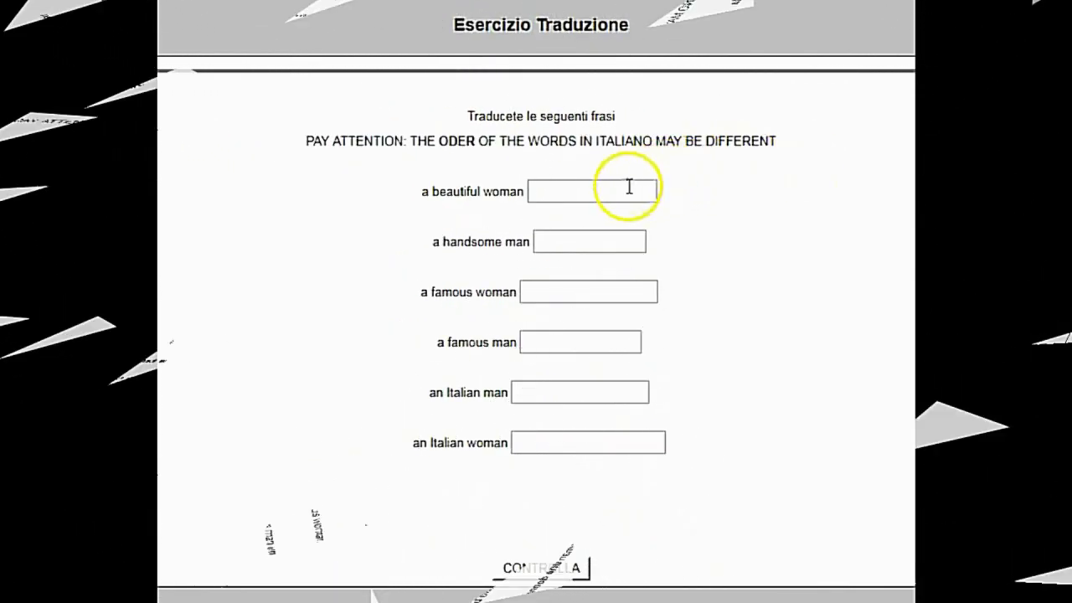
Fill the first three boxes with 'una donna bella', 'un uomo bello' and 'una donna famosa'.
click(623, 191)
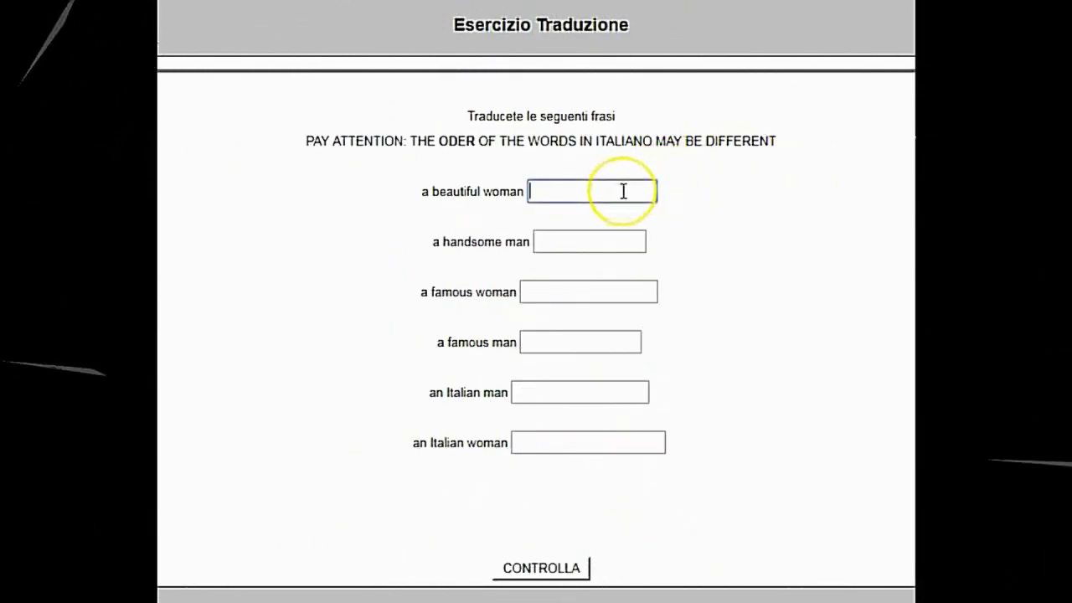
text(una )
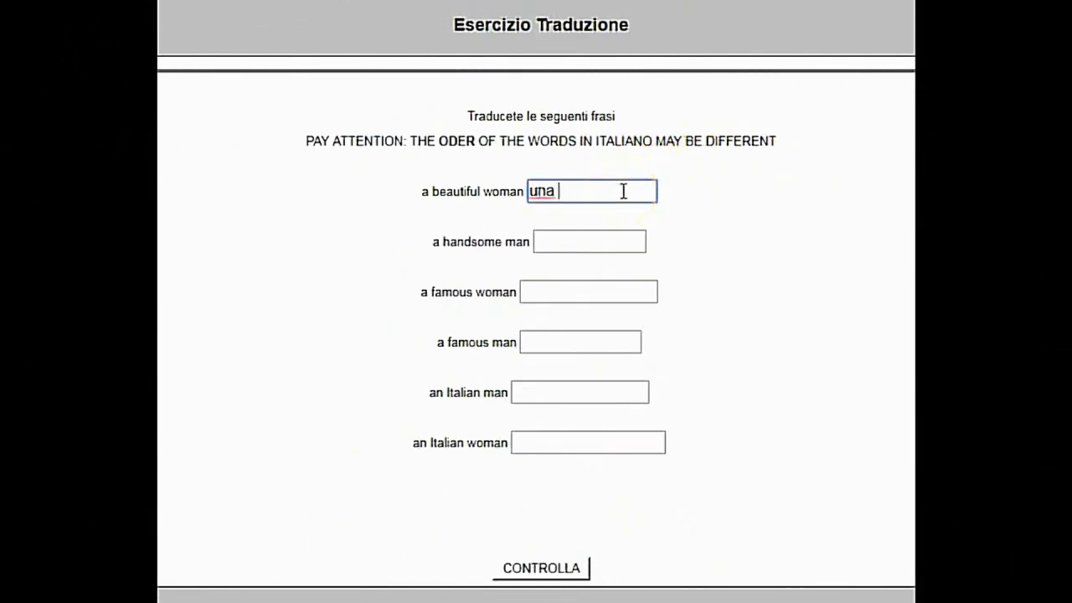
text(donna bella)
key(Tab)
text(un uomo bello)
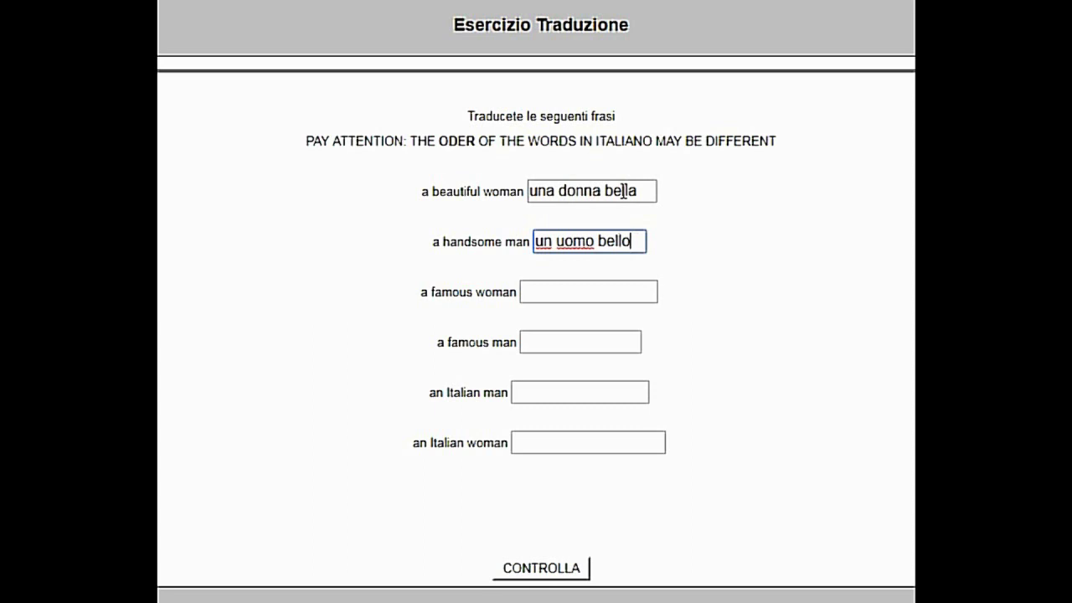
key(Tab)
text(una donna famosa)
Fill the last three boxes with 'un uomo famoso', 'un uomo italiano' and 'una donna italiana'.
key(Tab)
text(un uomo fa)
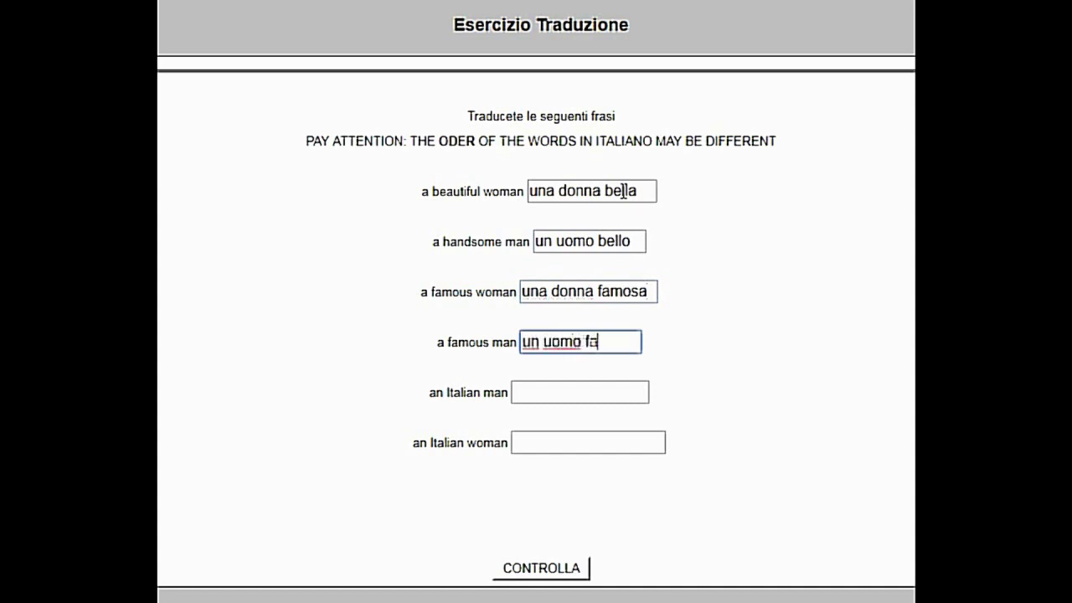
text(mosos)
key(Tab)
text(un u)
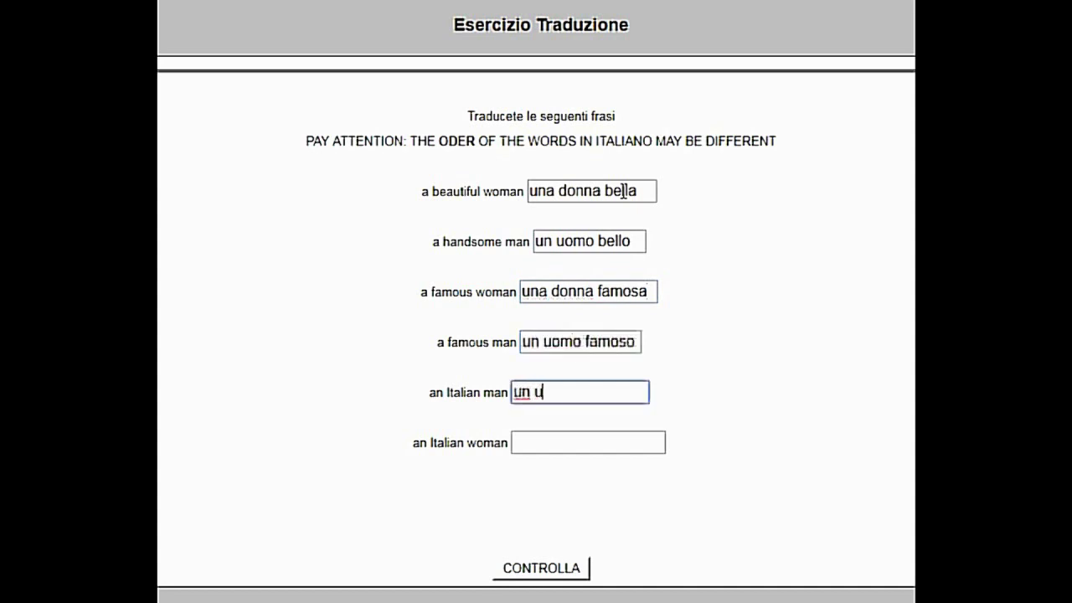
text(omo italiano)
key(Tab)
text(una donna i)
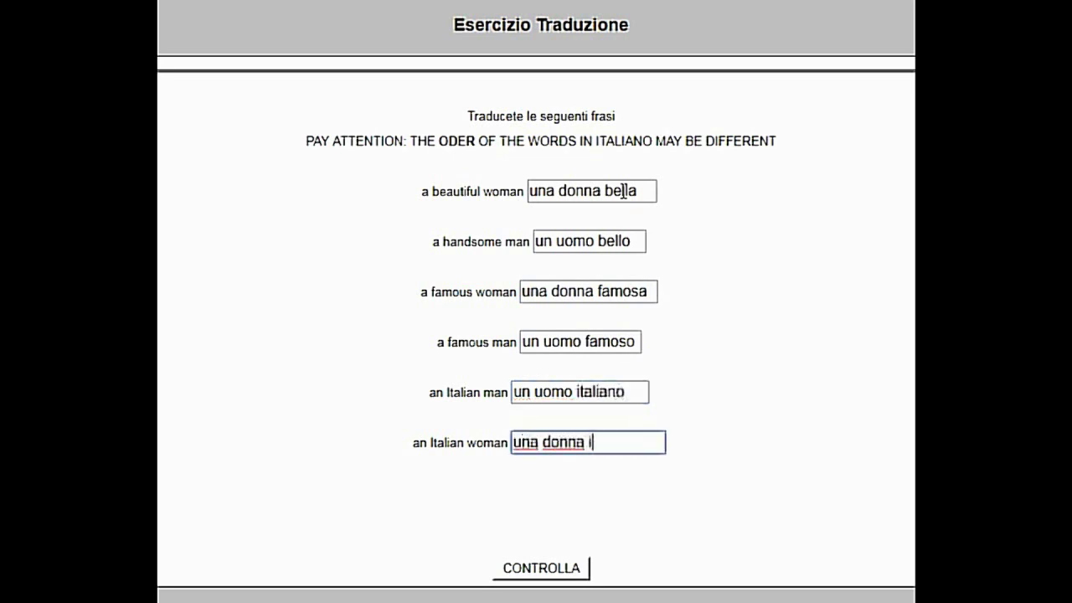
text(taliana)
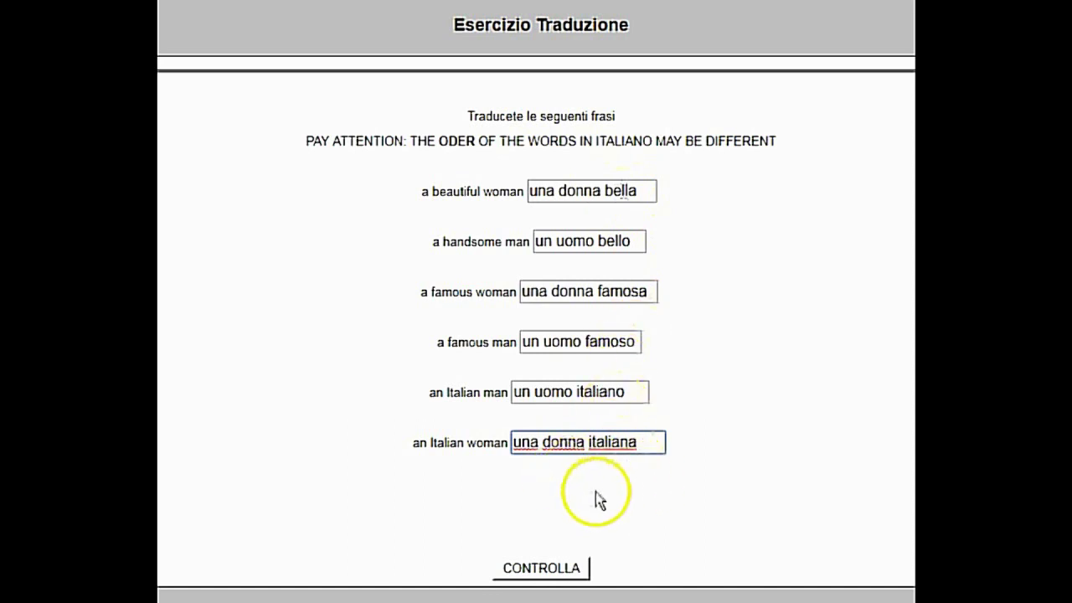
Check all six translations for a 100% score and dismiss the score message.
click(543, 568)
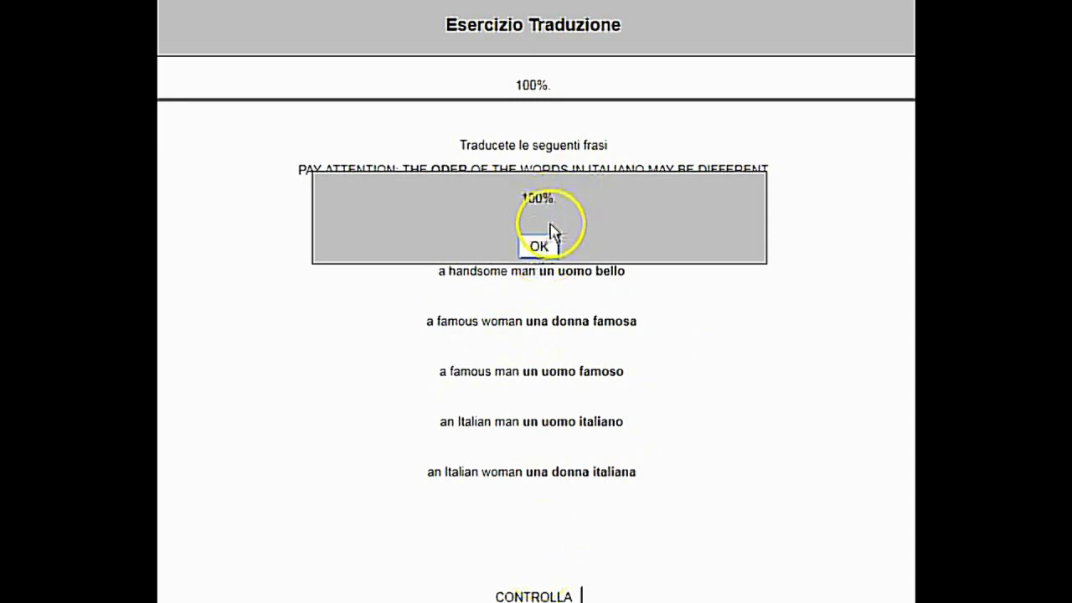
click(541, 245)
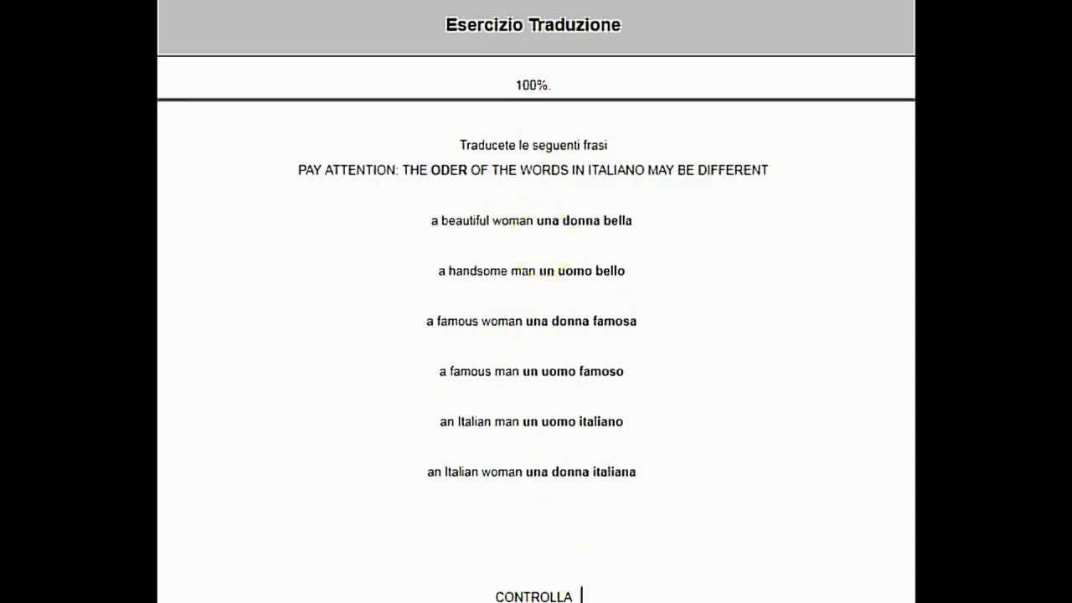